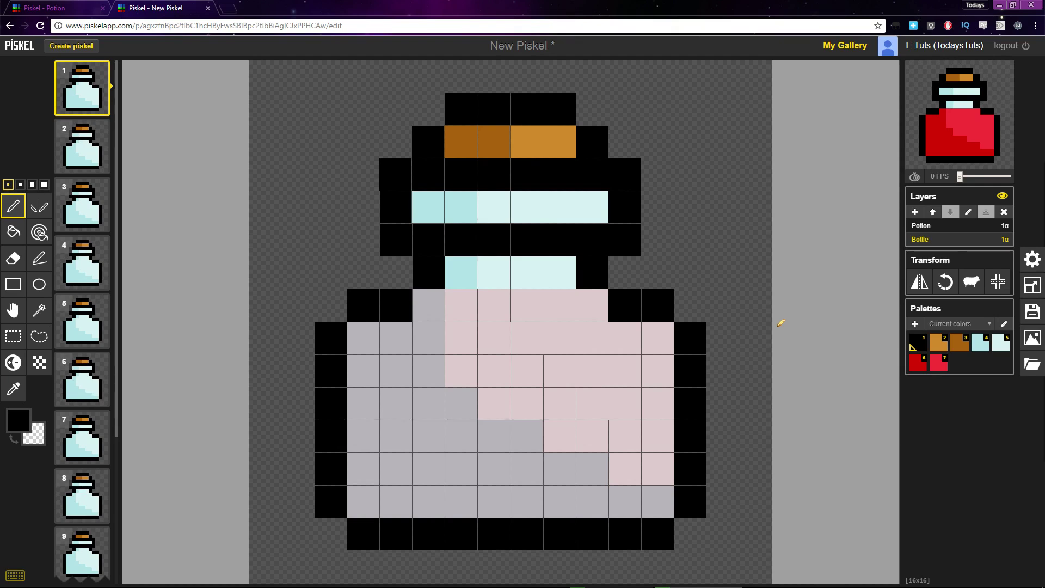
Step: Open the Save panel showing the potion sprite's title and save options
left_click(1033, 312)
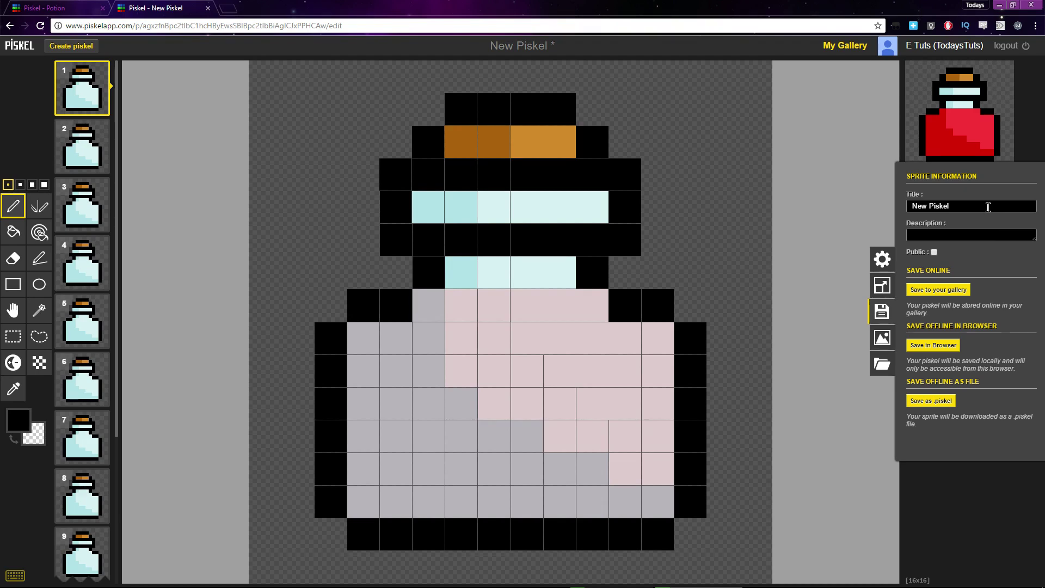
Step: Title the sprite 'Potion' and give it the description 'Potion Icon for my new game'
triple_click(989, 207)
type("Potion")
left_click(961, 234)
type("Potio")
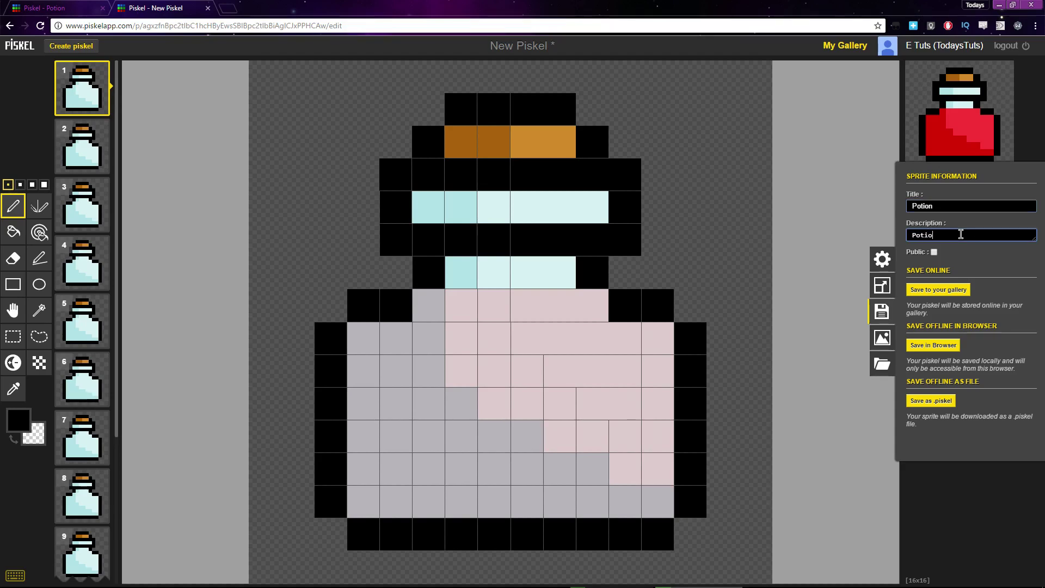
type("n Icon Fr")
type("r my new game")
Step: Toggle the Public setting and save the Potion sprite to the online gallery
left_click(934, 253)
left_click(924, 291)
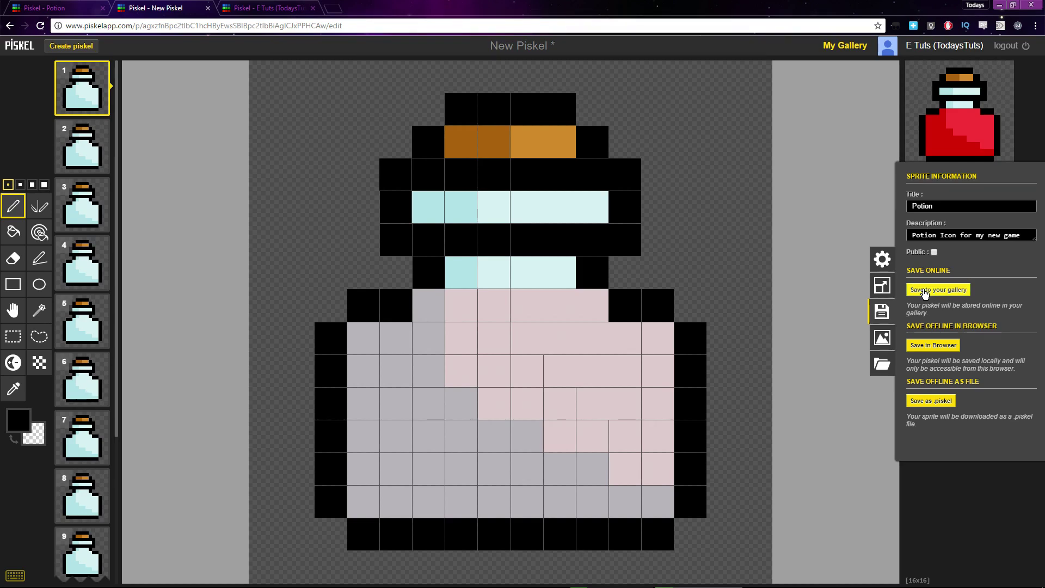
left_click(924, 291)
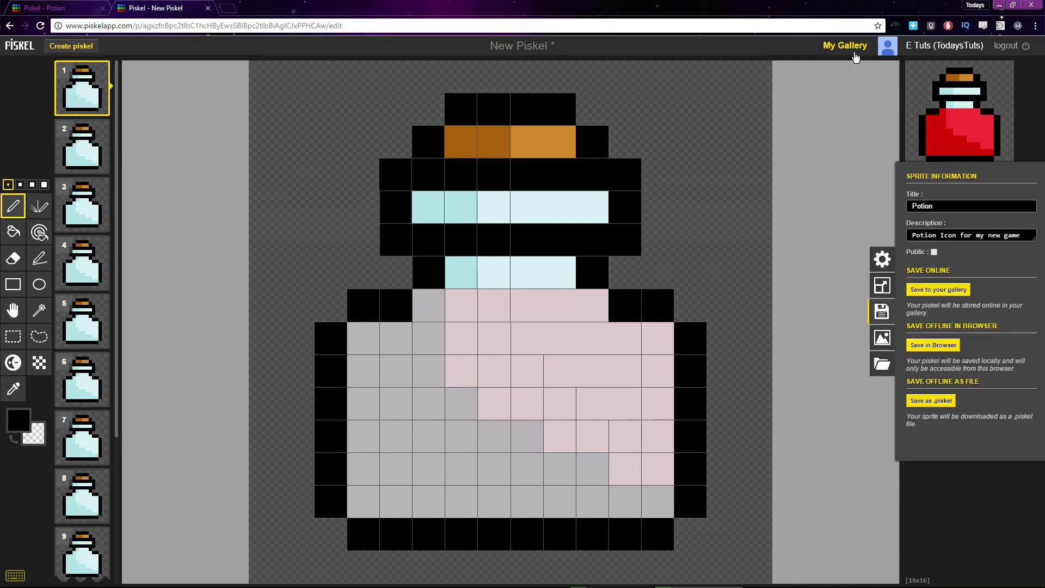
right_click(857, 53)
Step: Check in a new My Gallery tab that Potion is saved with 12 frames, then return to the editor
left_click(899, 55)
left_click(267, 7)
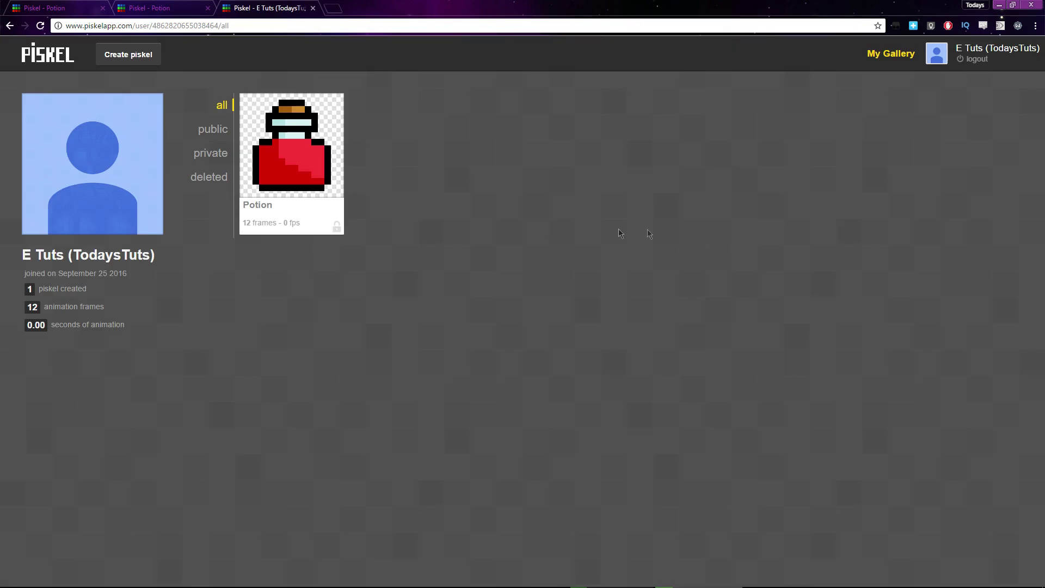
left_click(151, 6)
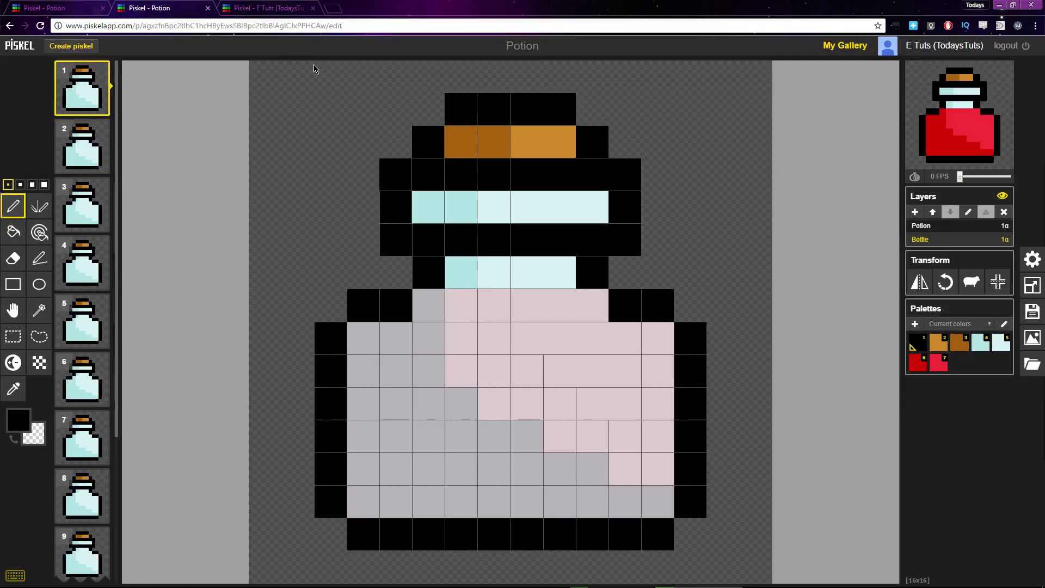
left_click(1032, 313)
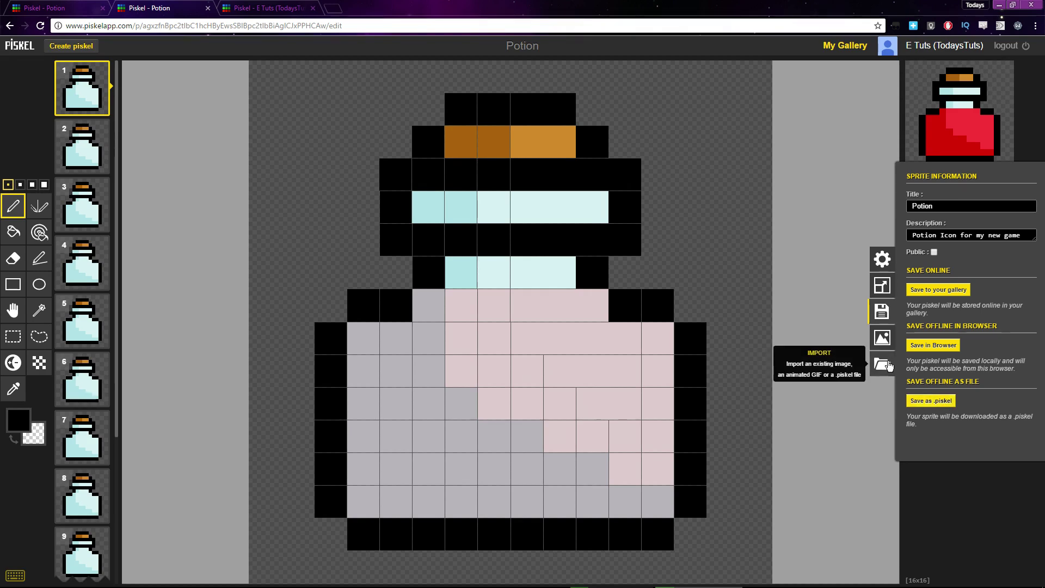
Step: In Export, drag the Scale slider from 1.0x to 32.0x for a 512×512 resolution
left_click(885, 341)
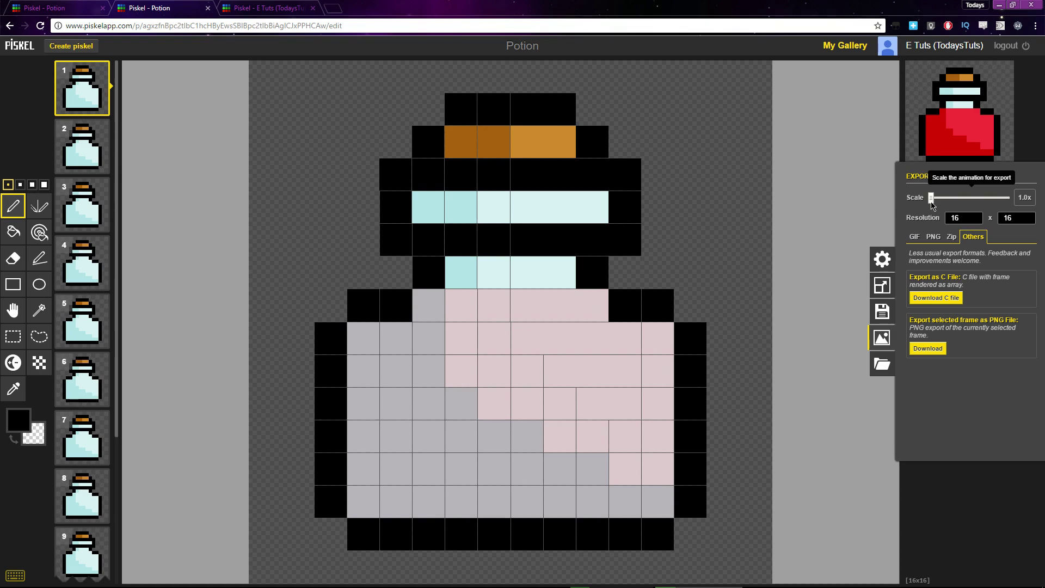
left_click_drag(932, 204, 936, 205)
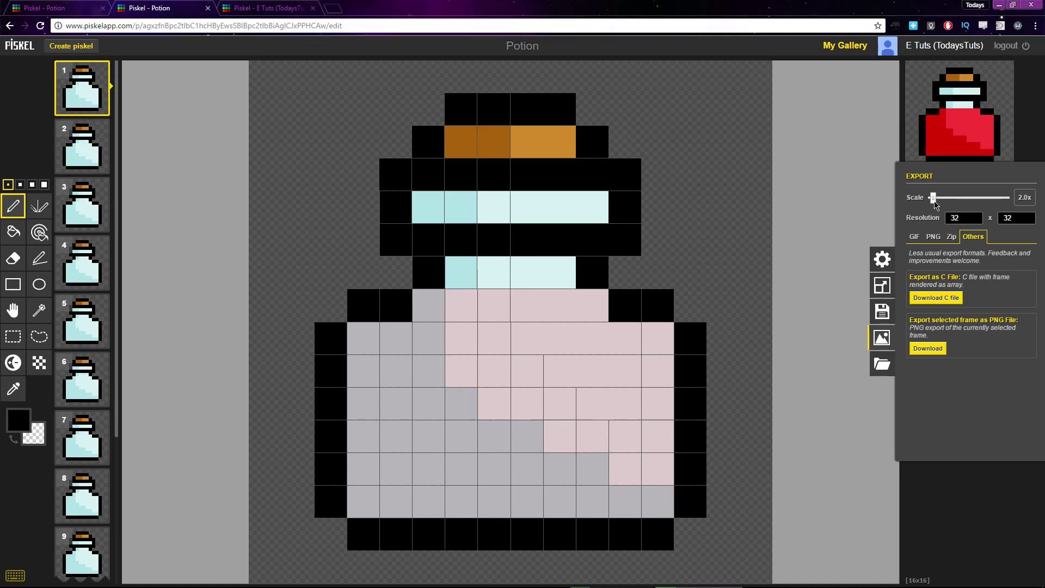
left_click_drag(935, 201, 1008, 199)
Step: Download the 512×512 animated GIF as Potion.gif, then reset the export scale to 1.0x
left_click(915, 237)
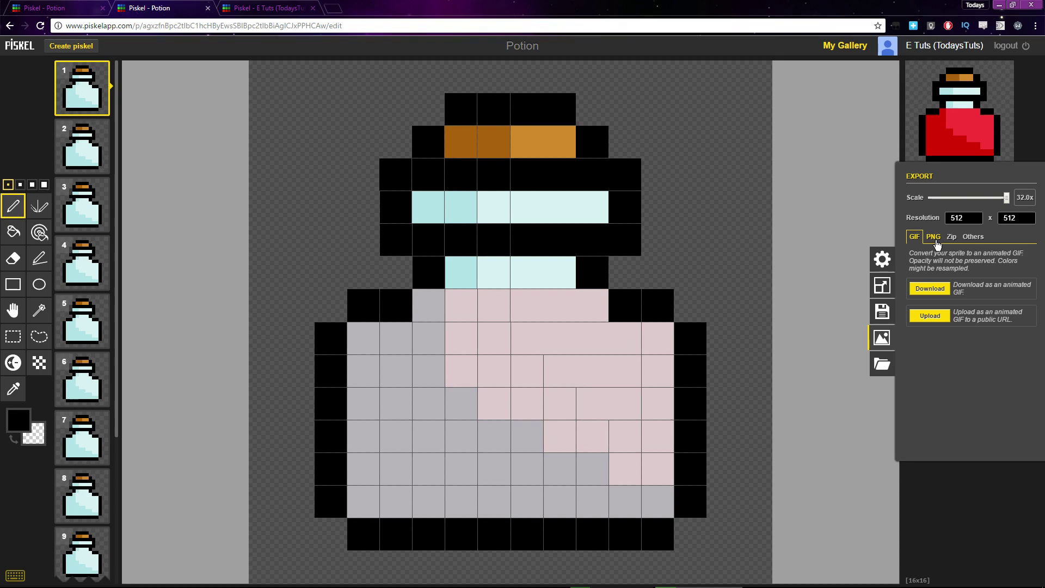
left_click(930, 288)
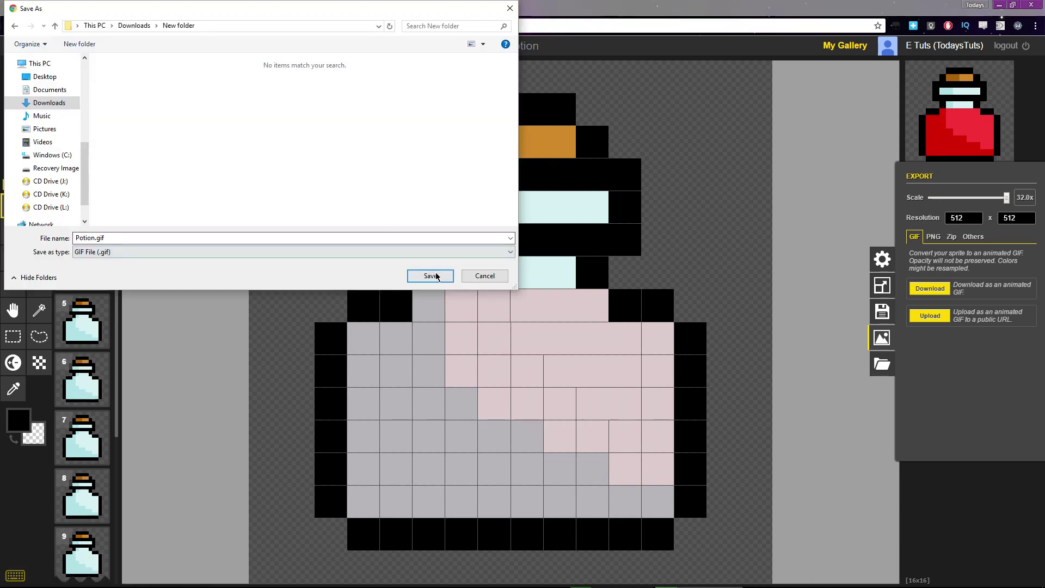
left_click(431, 276)
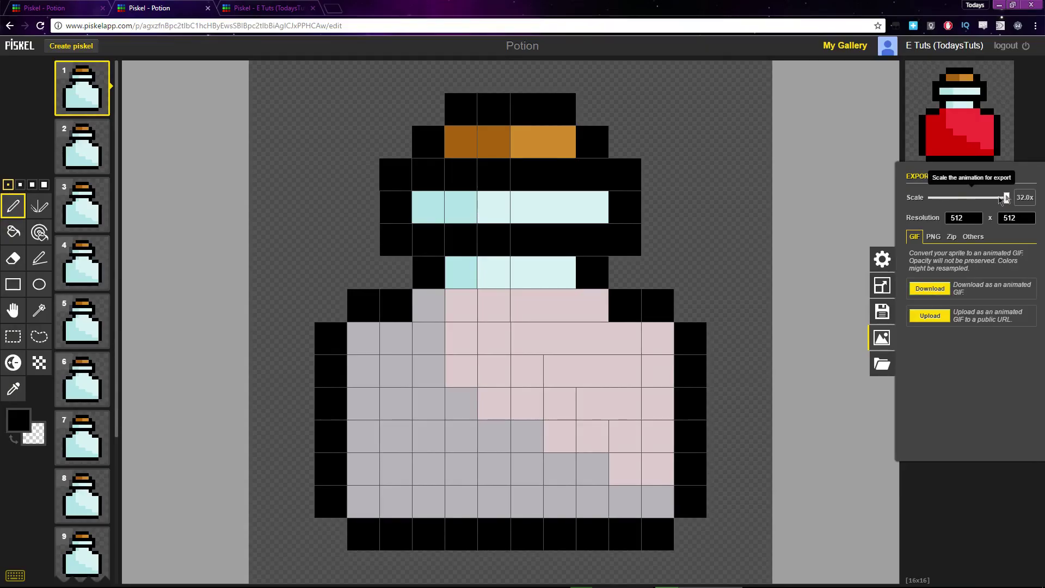
left_click_drag(1004, 197, 931, 197)
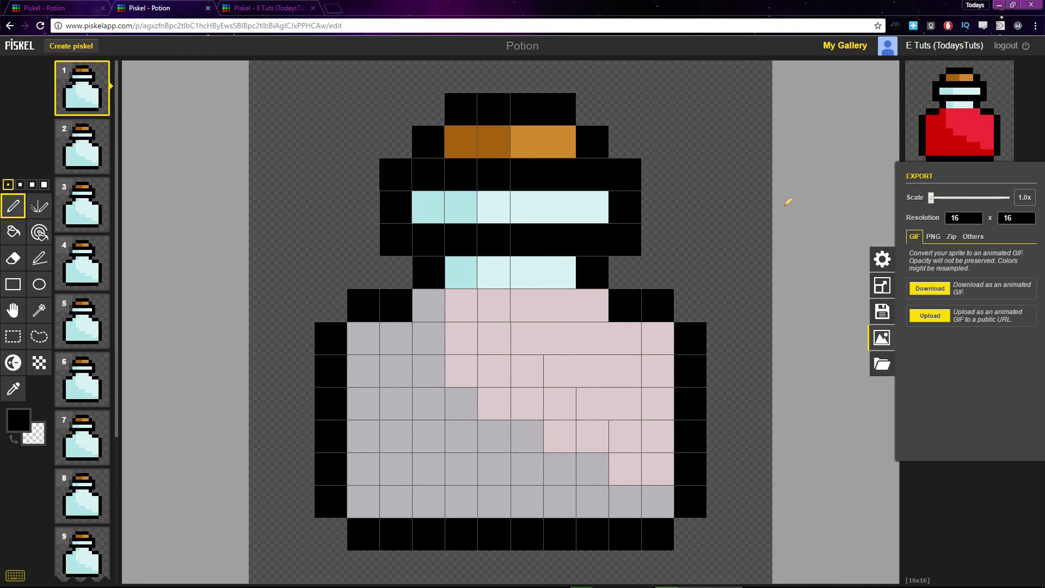
left_click(932, 317)
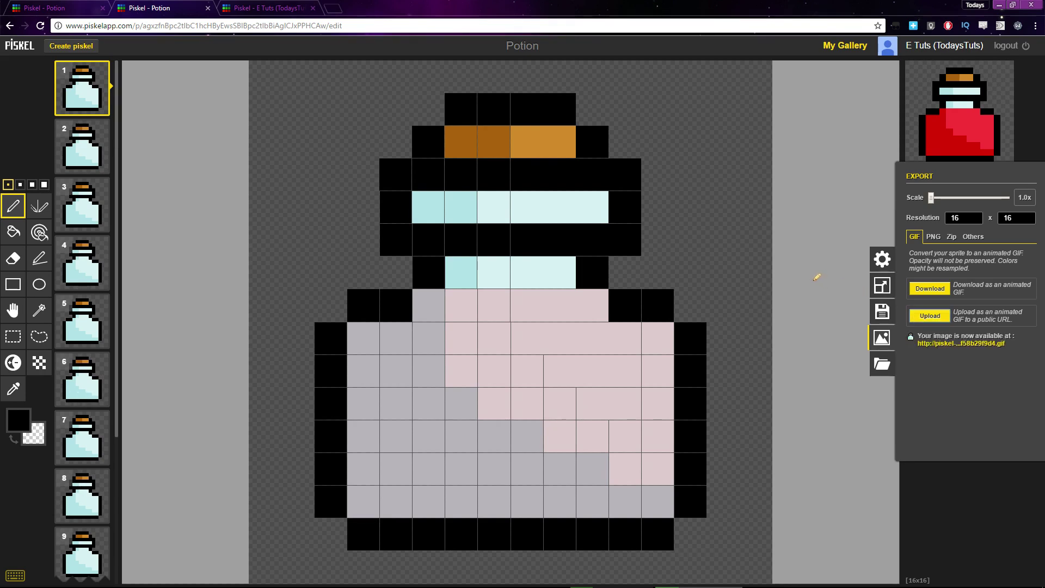
Step: Upload the animated GIF publicly and view its link in a new browser tab
right_click(933, 345)
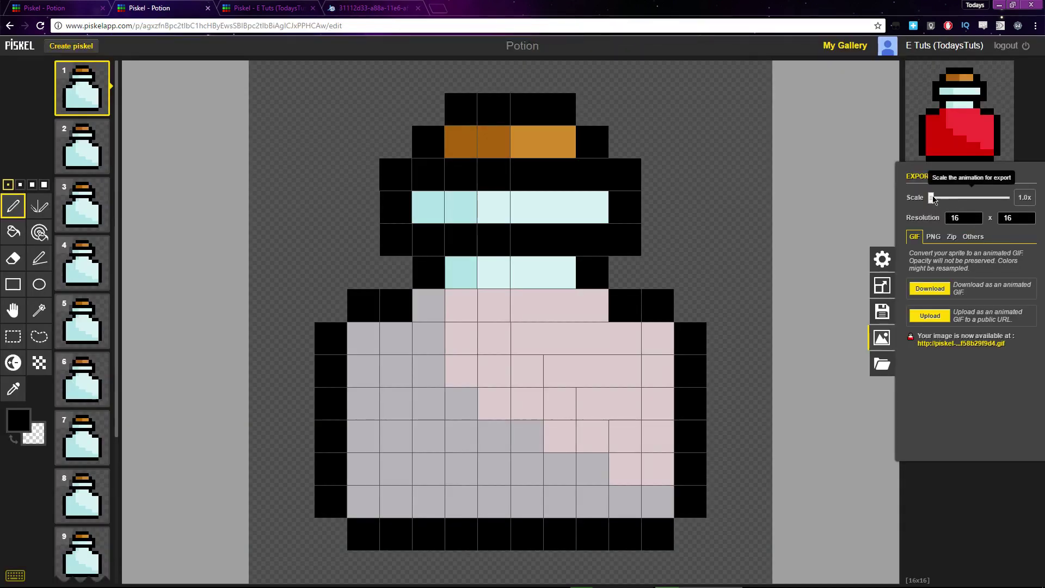
left_click(932, 316)
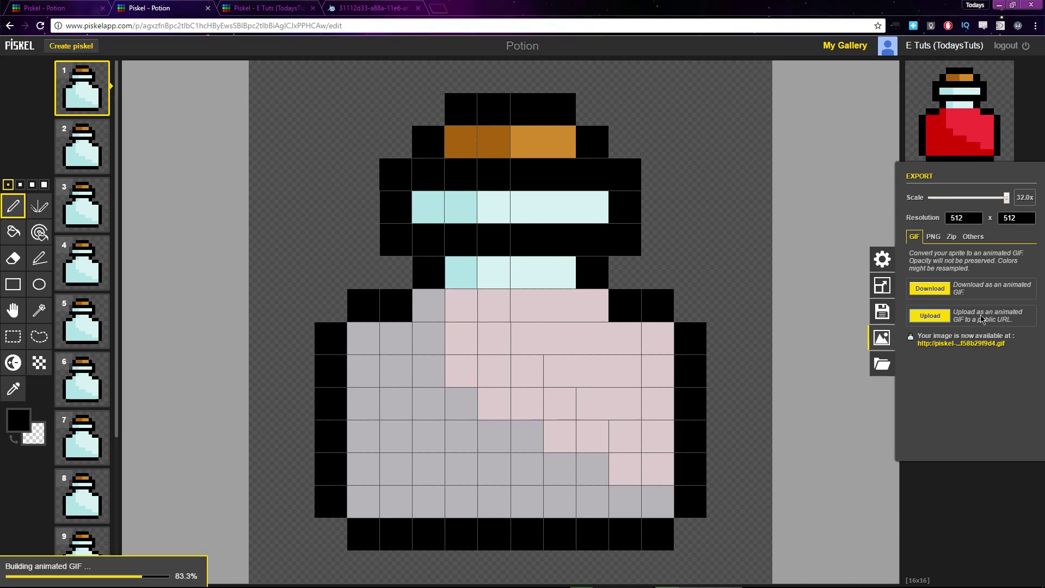
right_click(957, 344)
left_click(956, 352)
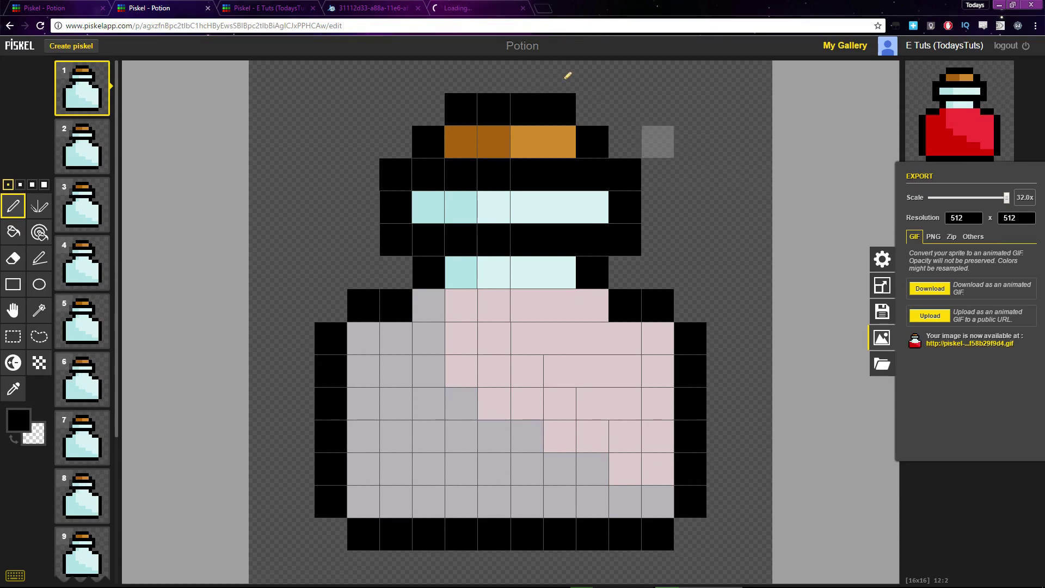
left_click(479, 9)
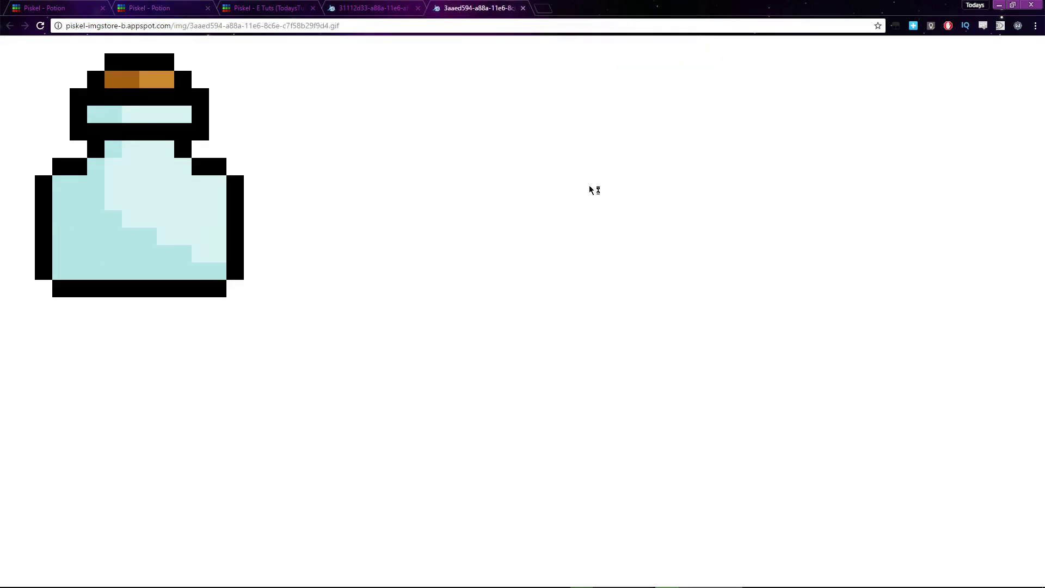
key("ctrl+2")
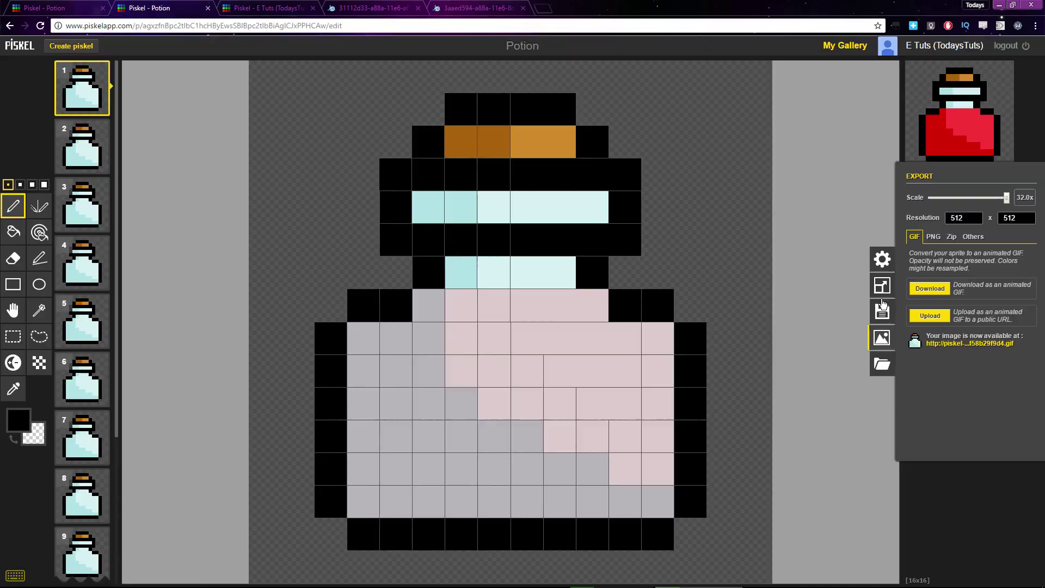
left_click(938, 239)
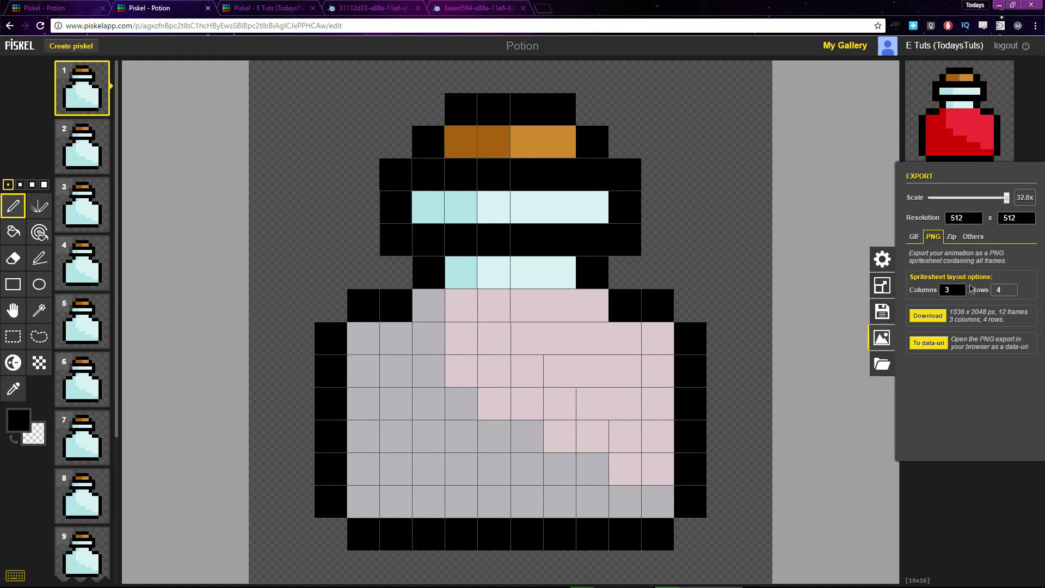
Step: Export a 1-column, 12-row PNG sprite sheet at 1.0x (16×192 px) as Potion.png
left_click(953, 290)
left_click(962, 293)
left_click(963, 293)
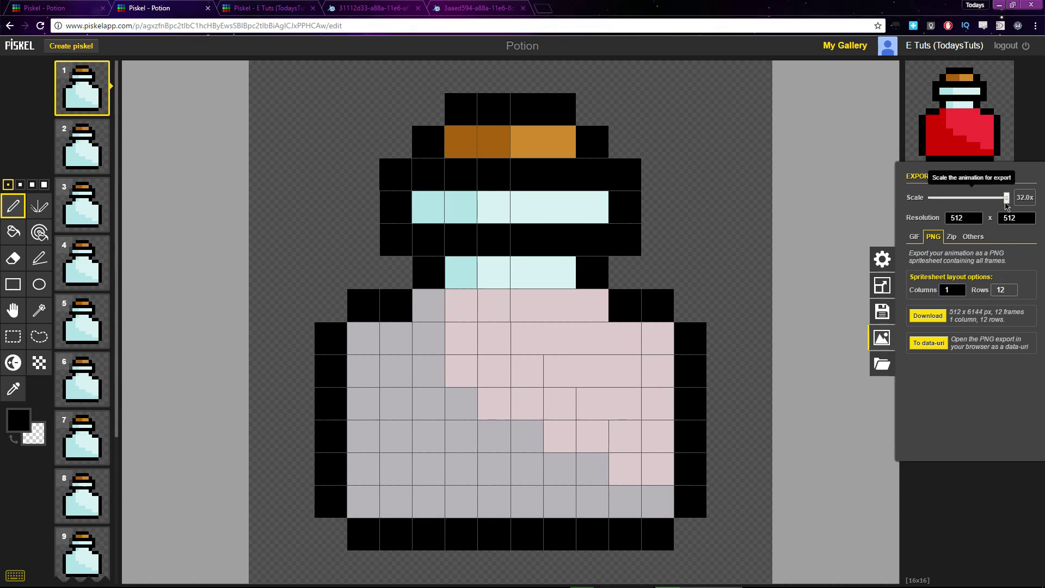
left_click_drag(1007, 197, 912, 200)
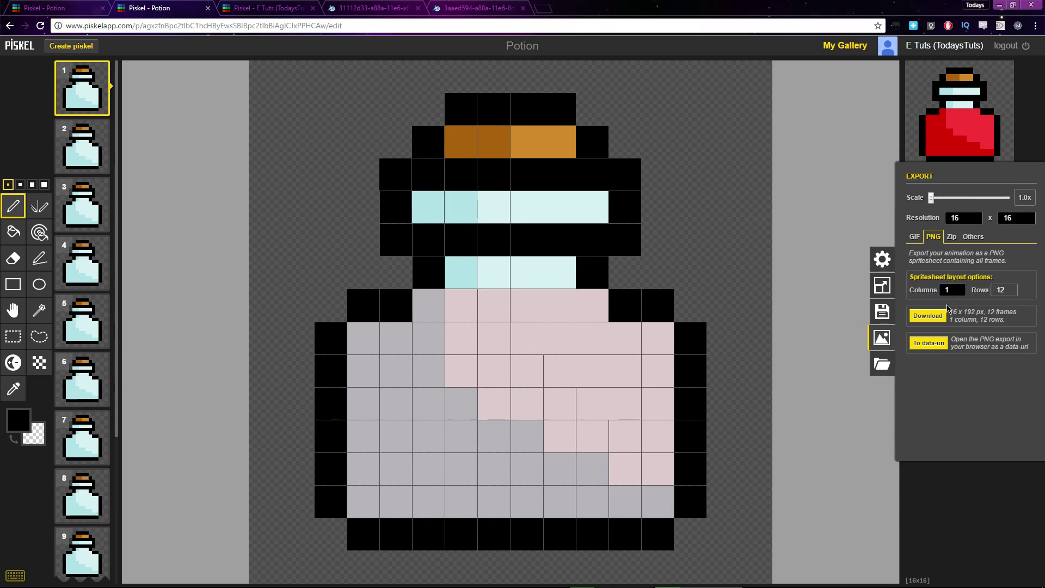
left_click(931, 317)
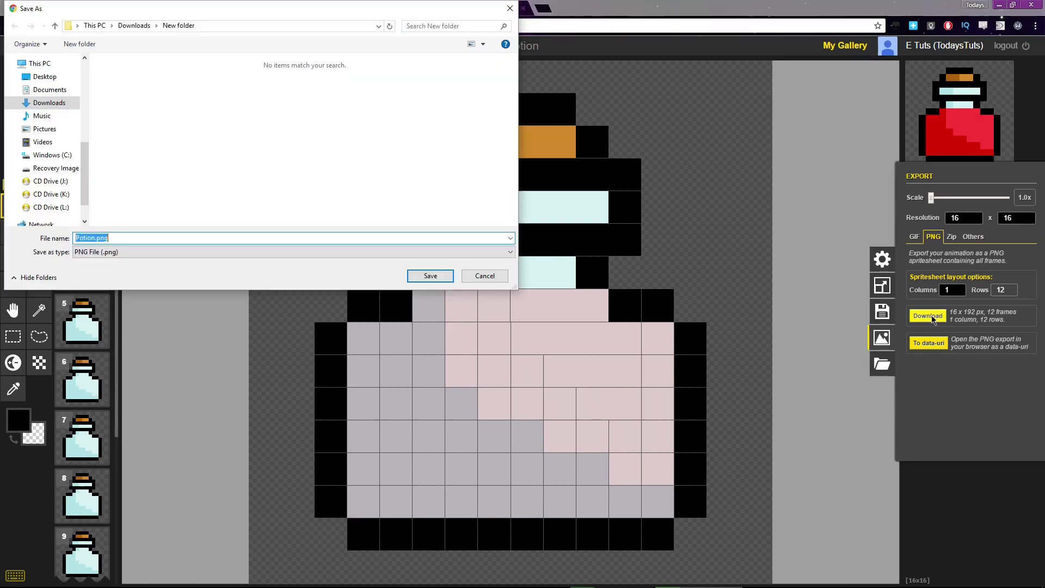
left_click(434, 276)
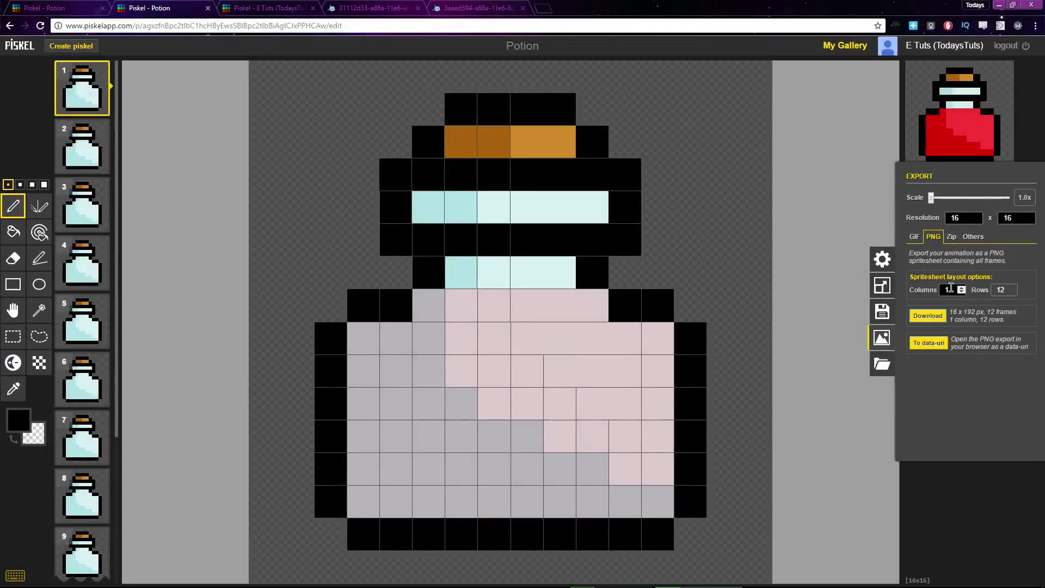
Step: Download a 2-column × 6-row sprite sheet as Potion (1).png and preview it in Photos
left_click(962, 290)
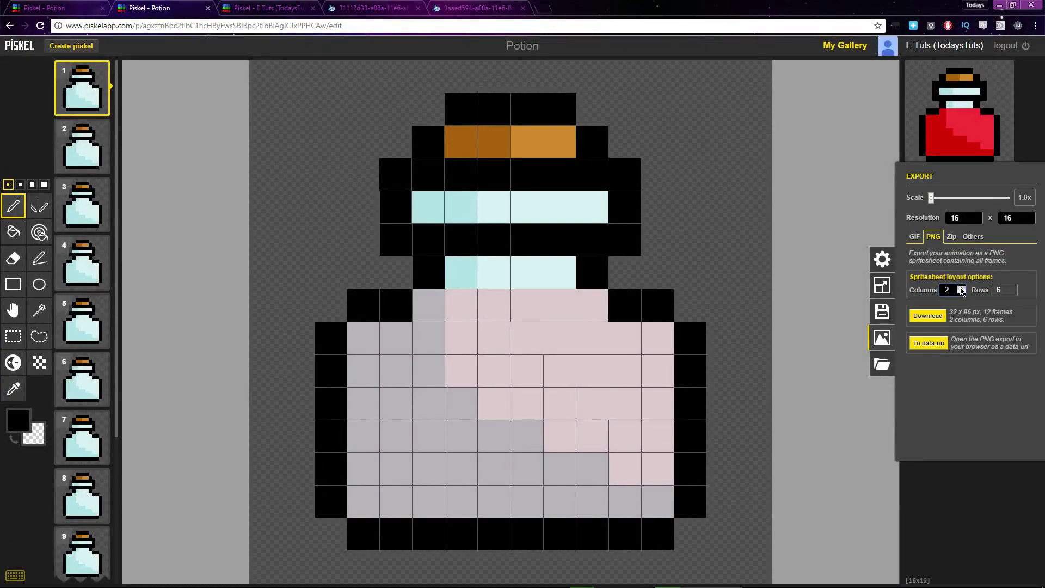
left_click(938, 316)
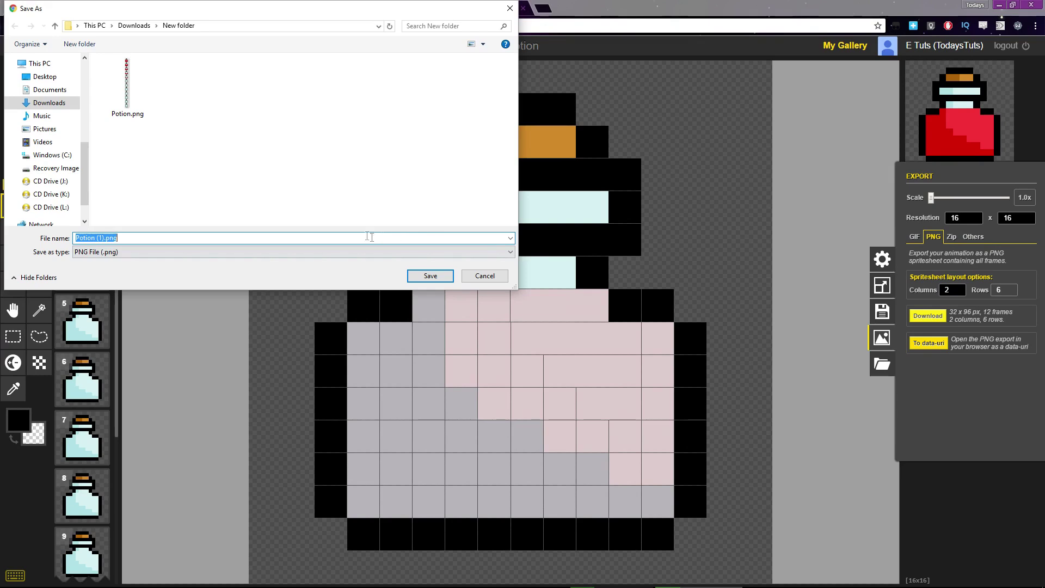
left_click(430, 275)
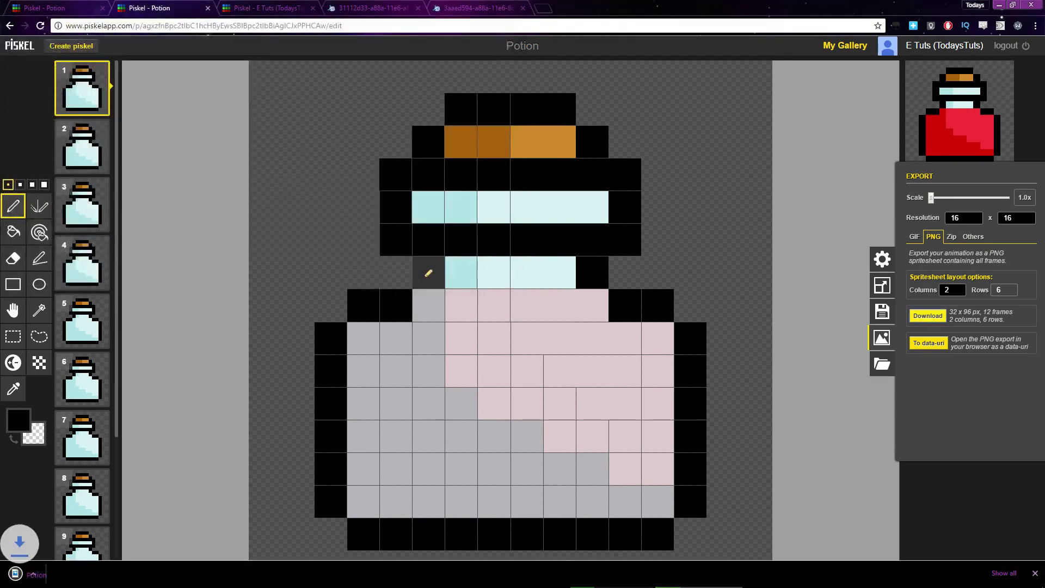
left_click(49, 574)
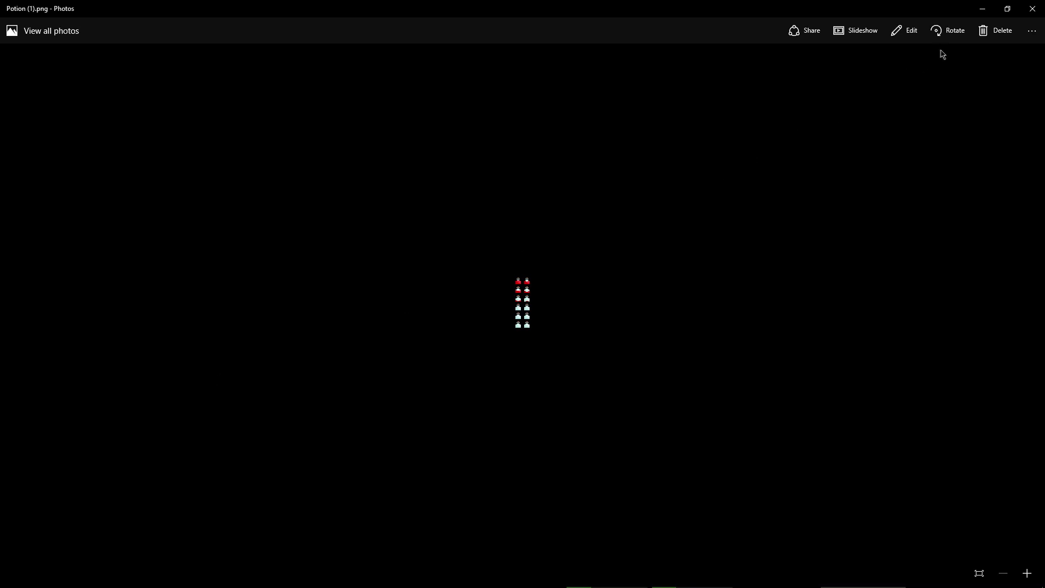
left_click(1033, 8)
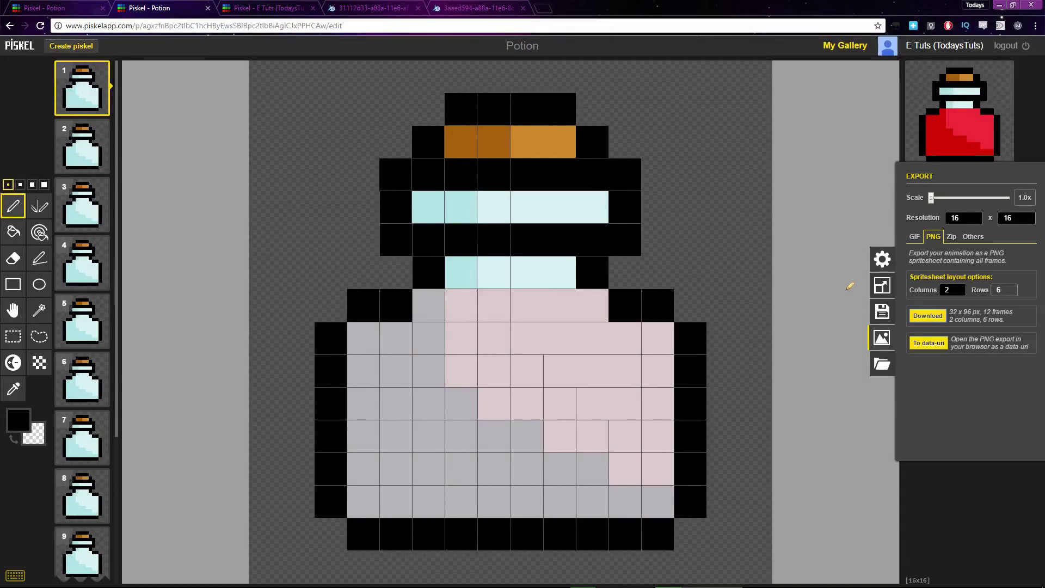
Step: Download a 6-column × 2-row sheet (96×32 px) as Potion (2).png and check it in Photos
triple_click(962, 289)
left_click(946, 317)
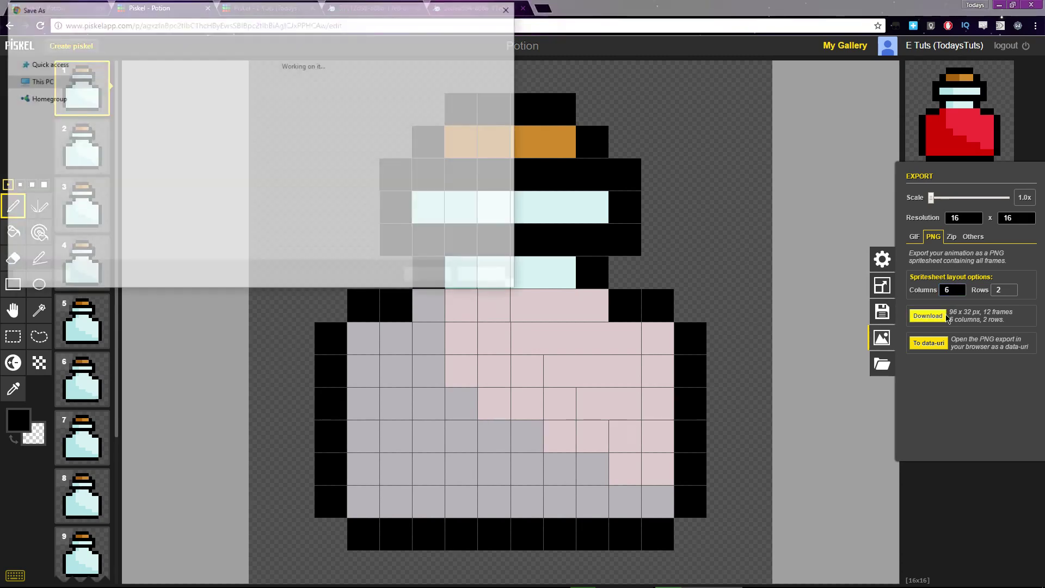
left_click(429, 275)
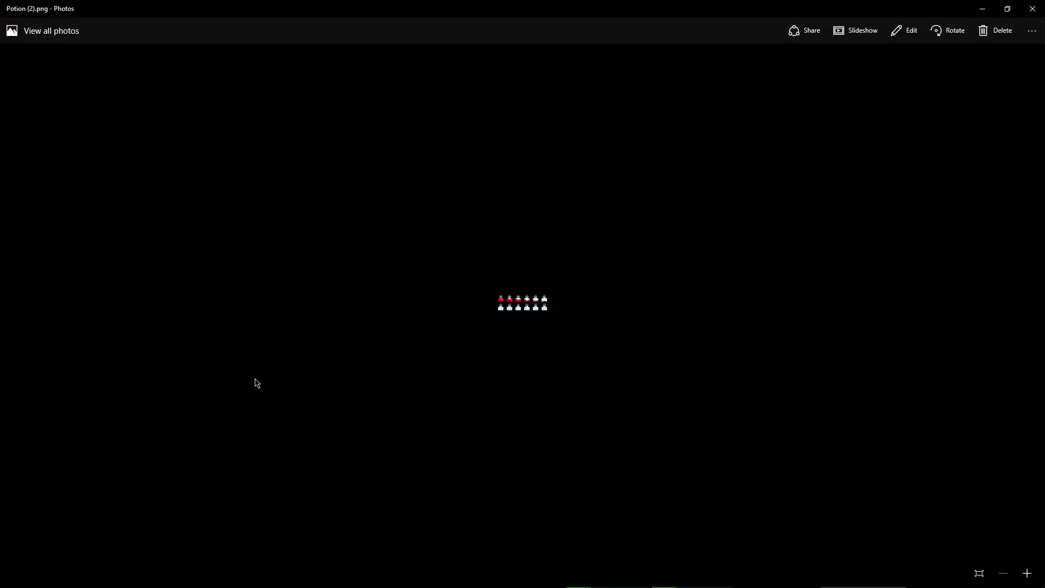
key("alt+F4")
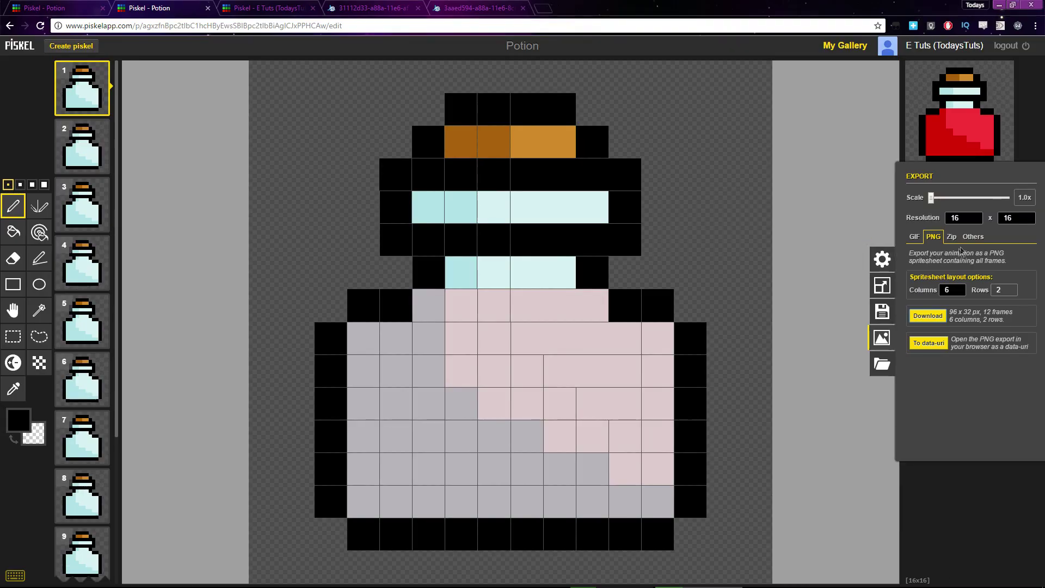
Step: Look over the Zip per-frame export, then the Others formats: C file and single-frame PNG
left_click(952, 237)
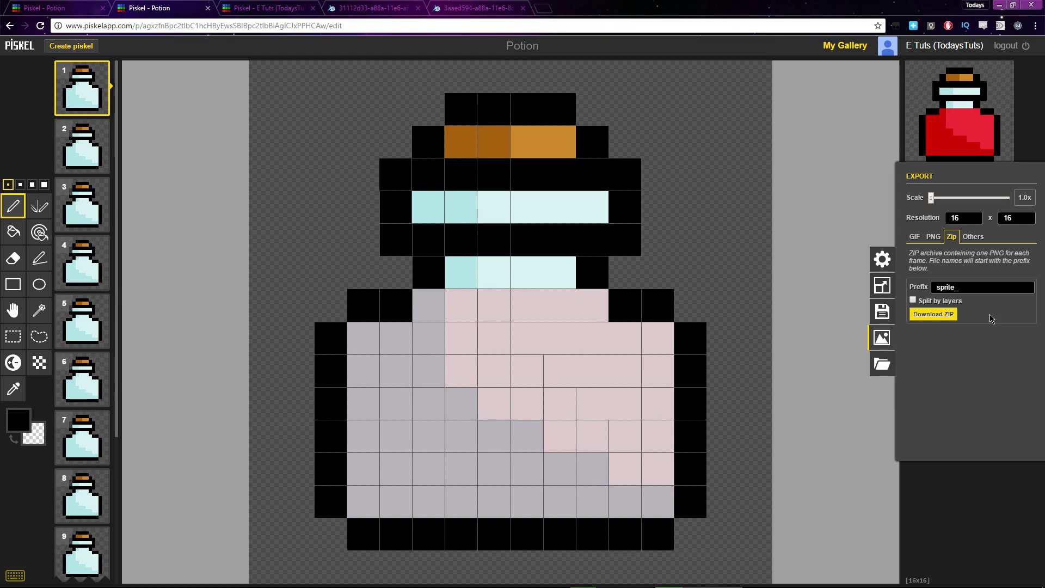
left_click(977, 237)
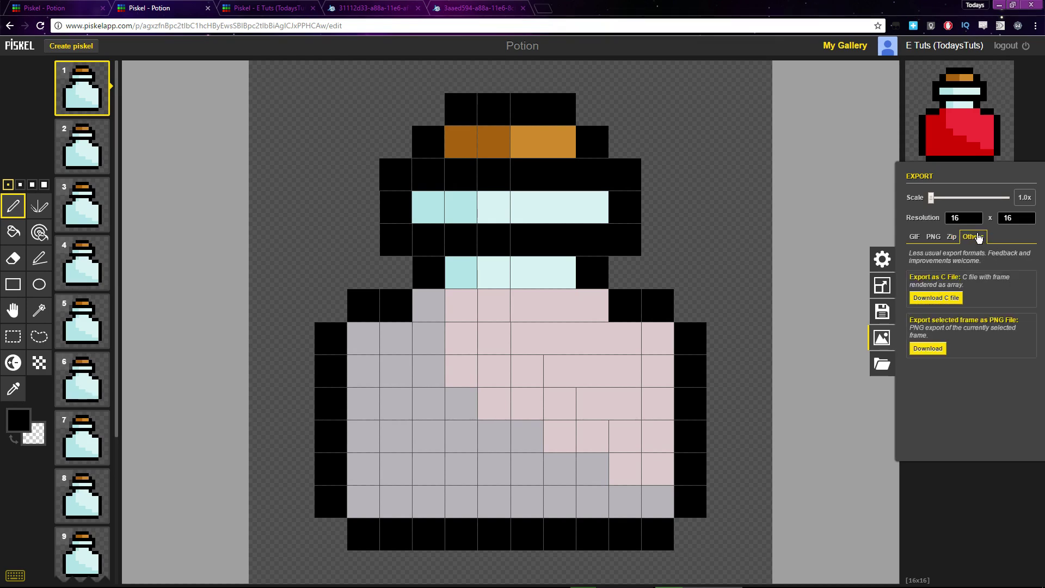